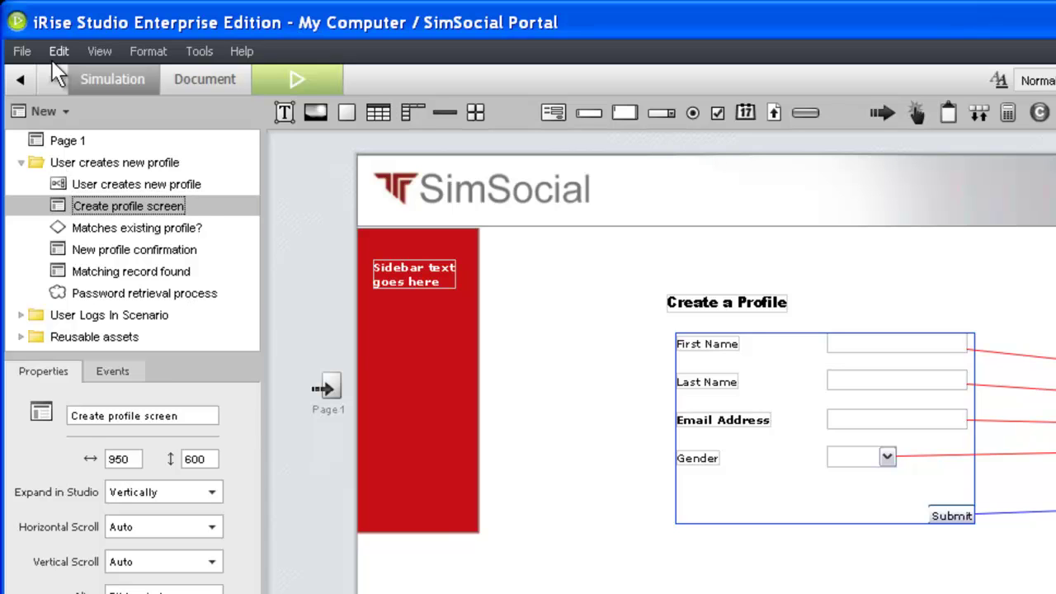
Import the Project management chapter from the SimSocial Start Page project into the project tree
left_click(21, 51)
mouse_move(49, 266)
left_click(360, 266)
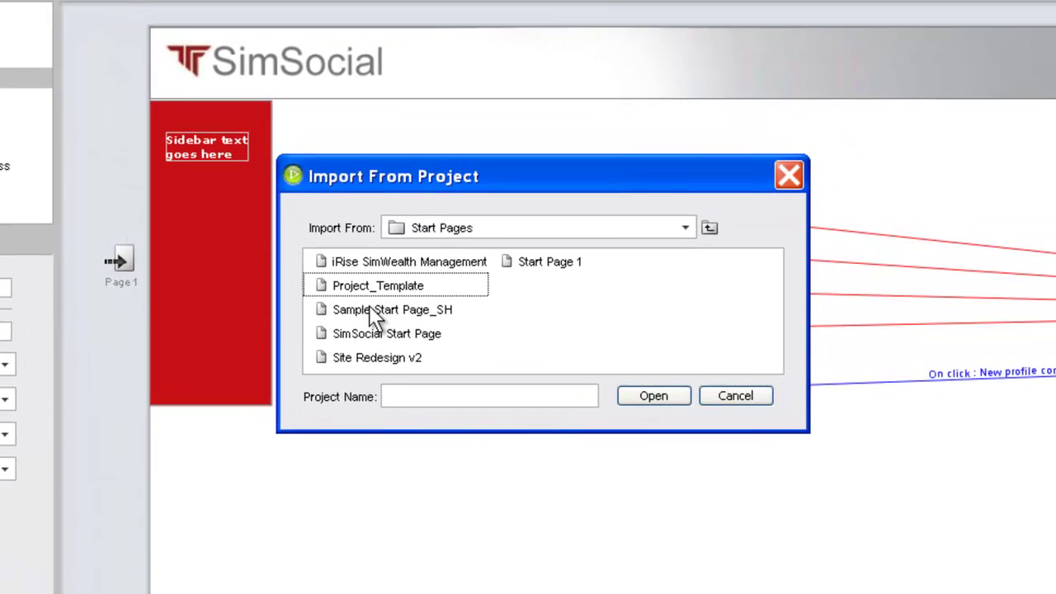
left_click(458, 389)
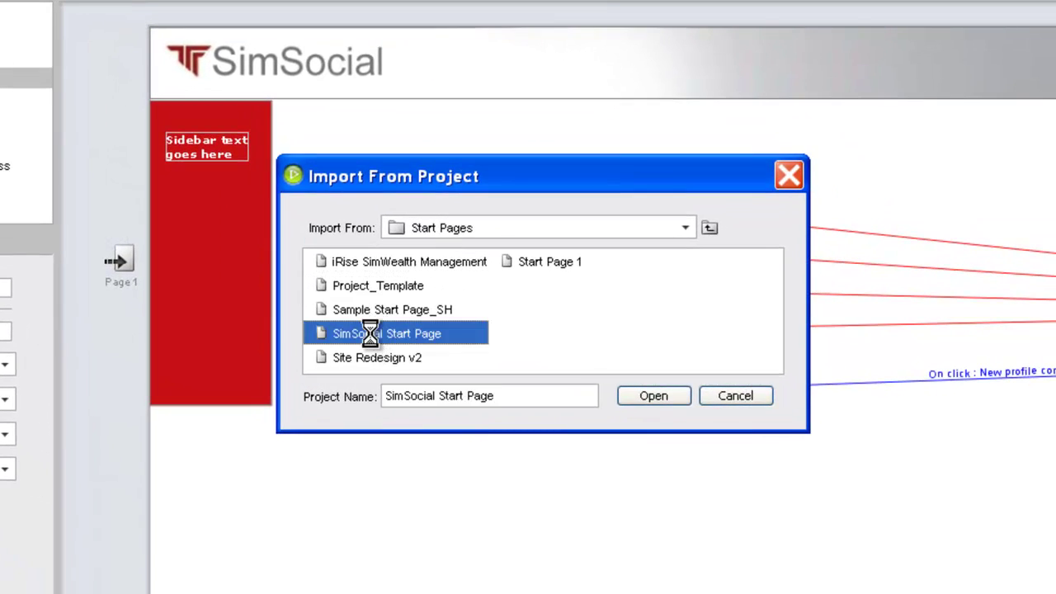
left_click(385, 146)
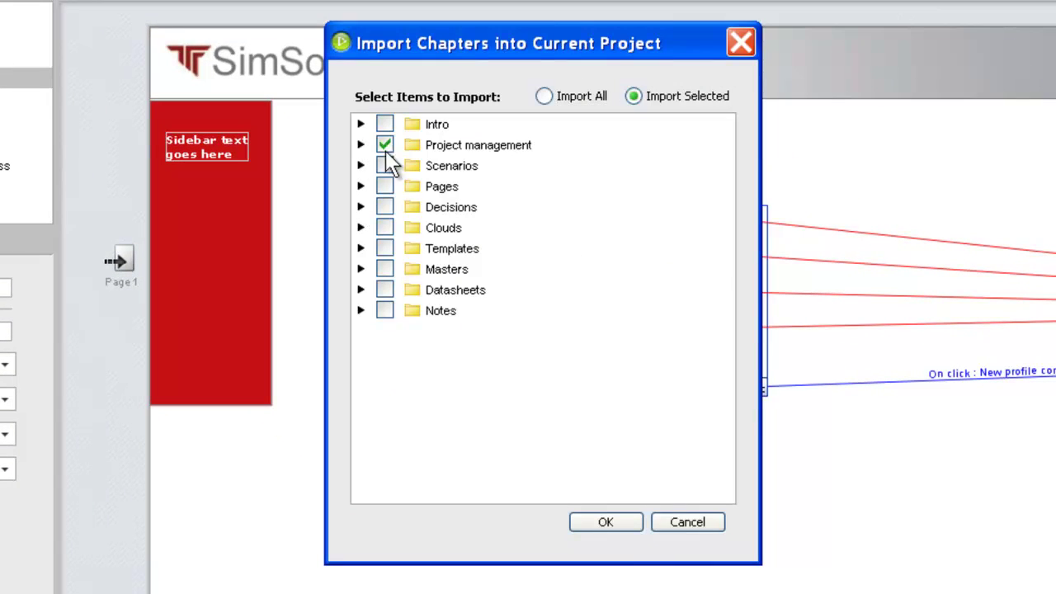
left_click(606, 522)
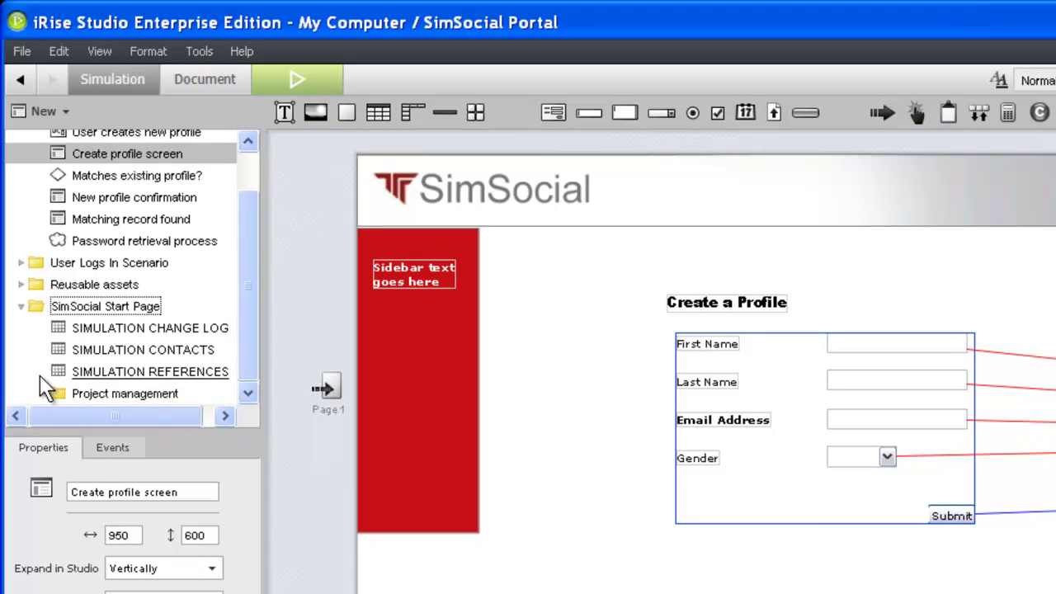
Make 0.10 Welcome Page in Project management the start page
left_click(42, 394)
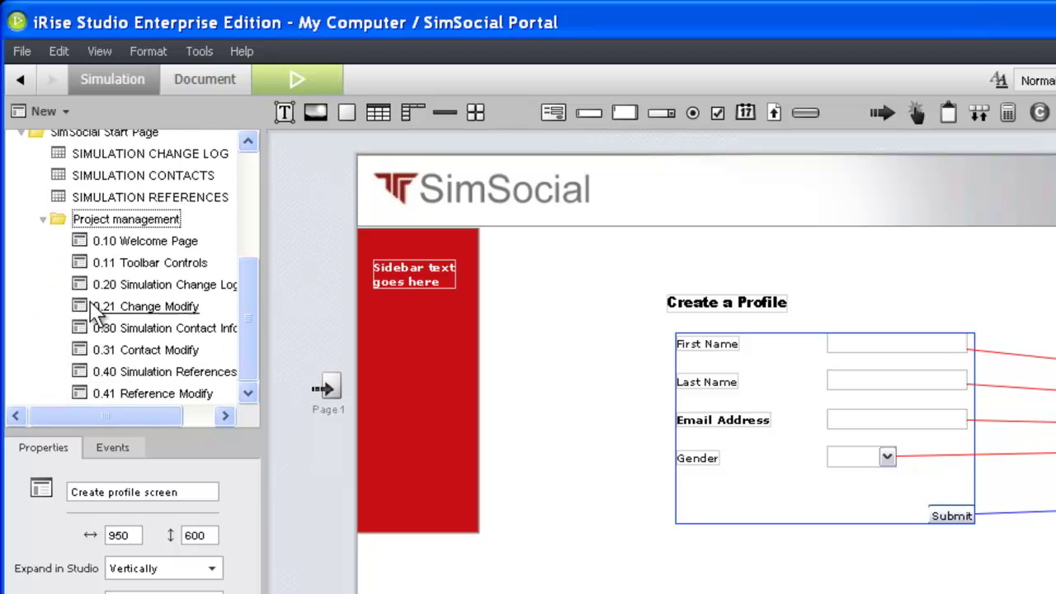
right_click(149, 244)
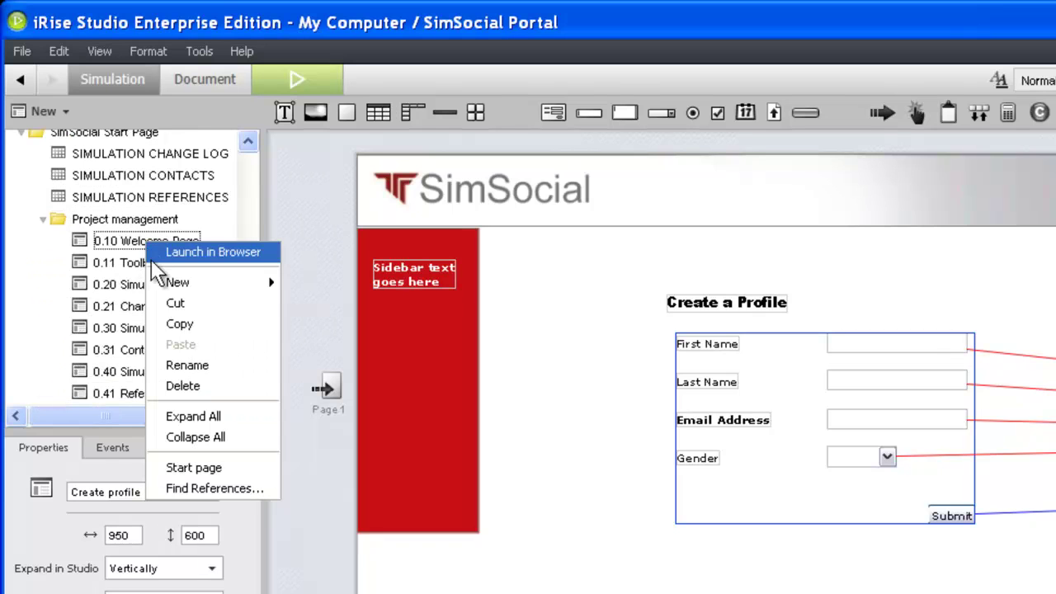
left_click(175, 467)
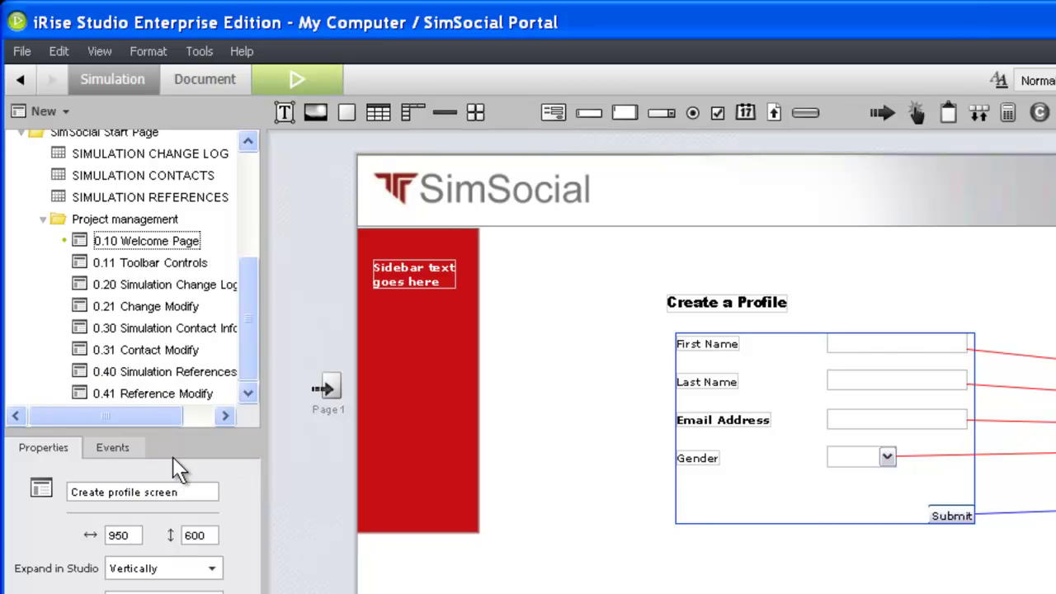
Point the Welcome Page's UNKNOWN link to User creates new profile and run the simulation
double_click(153, 241)
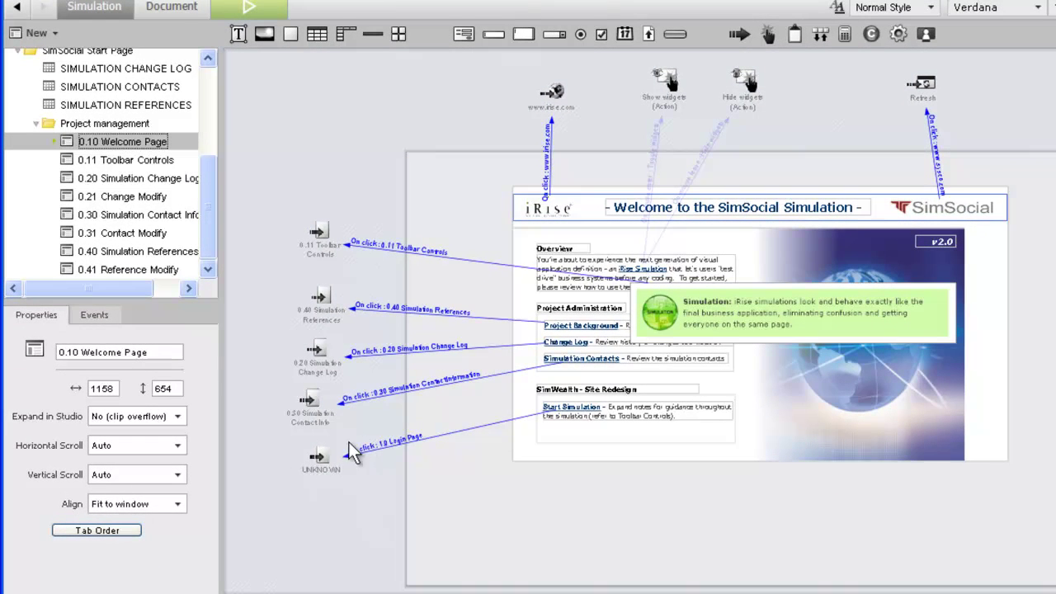
left_click(321, 459)
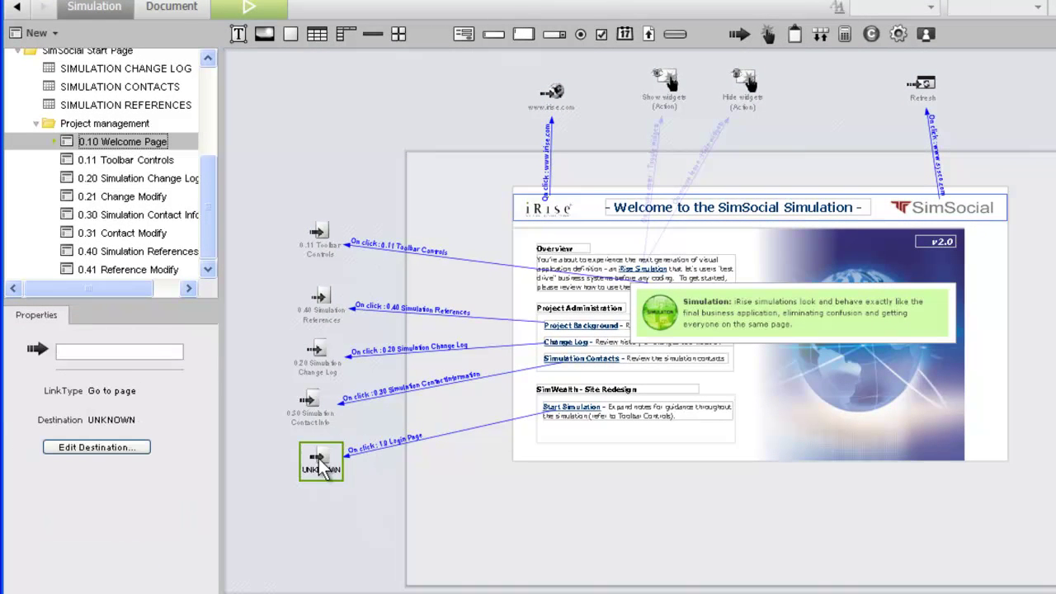
left_click(125, 449)
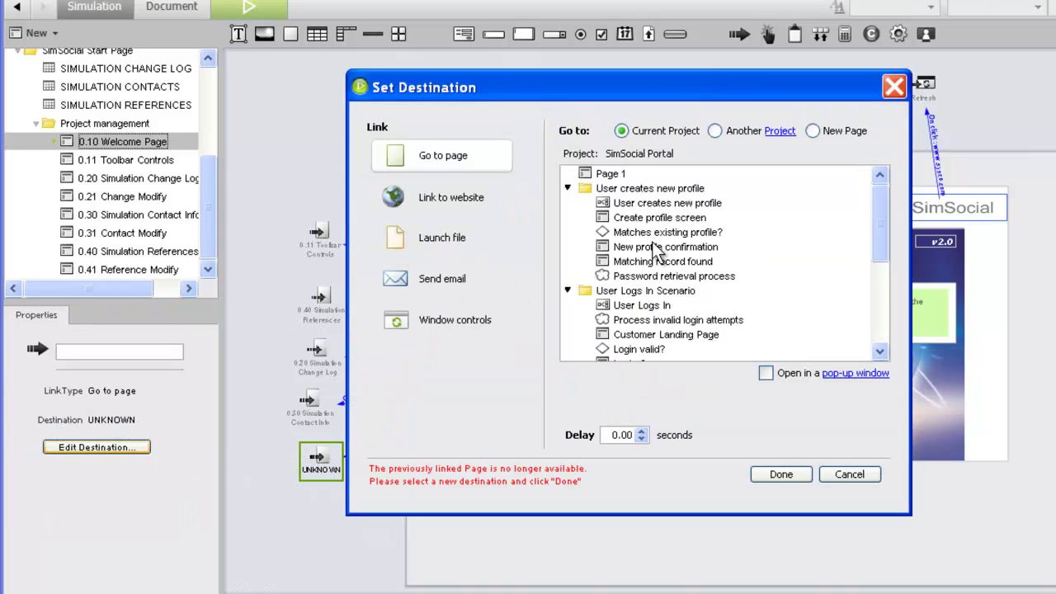
left_click(663, 206)
left_click(778, 475)
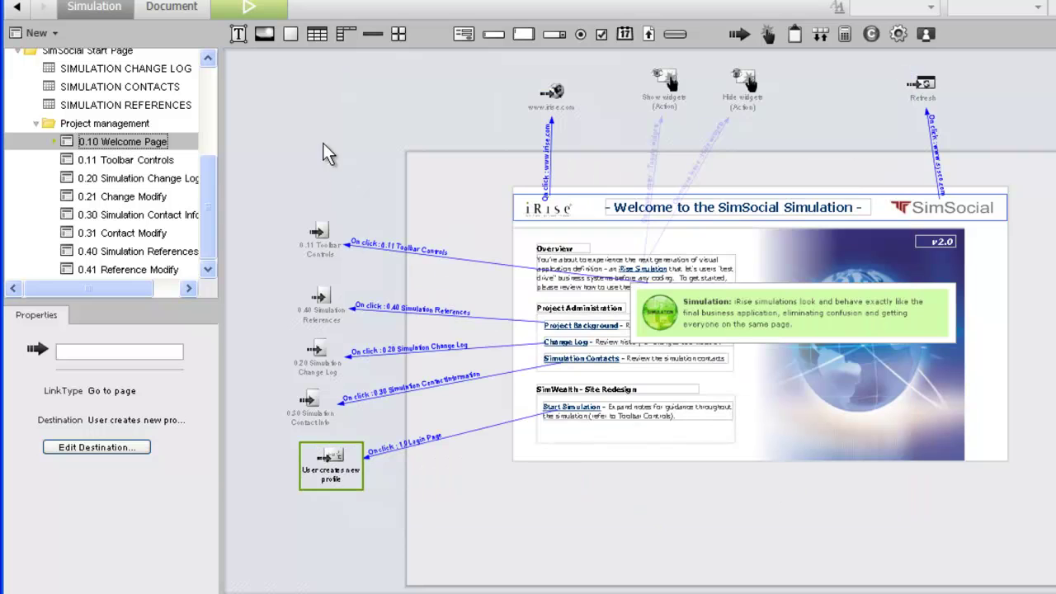
left_click(262, 10)
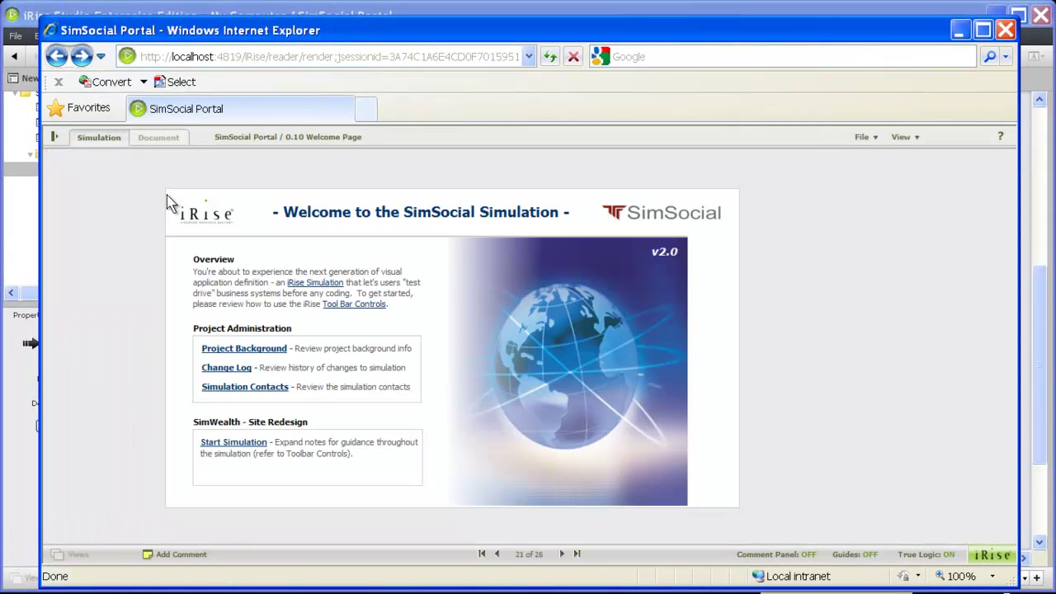
Test the Tool Bar Controls, Project Background and Start Simulation links from the Welcome page
mouse_move(298, 285)
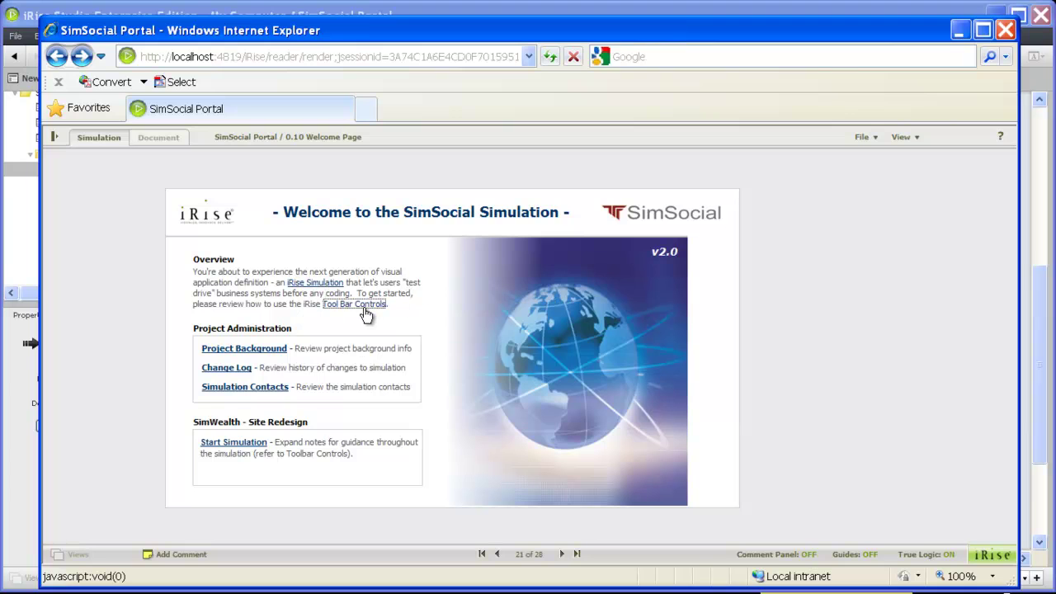
left_click(366, 305)
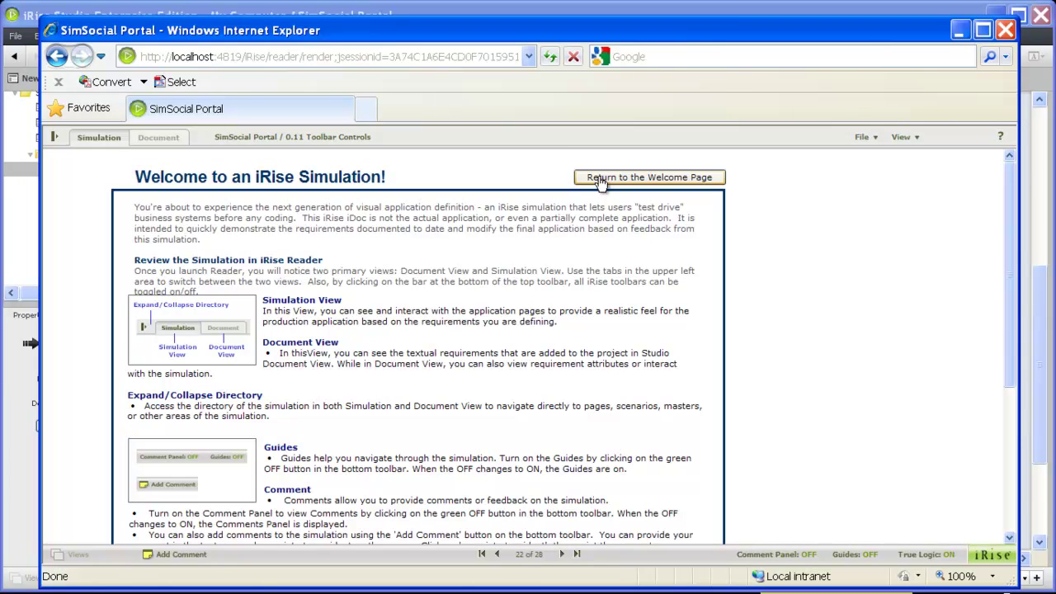
left_click(601, 182)
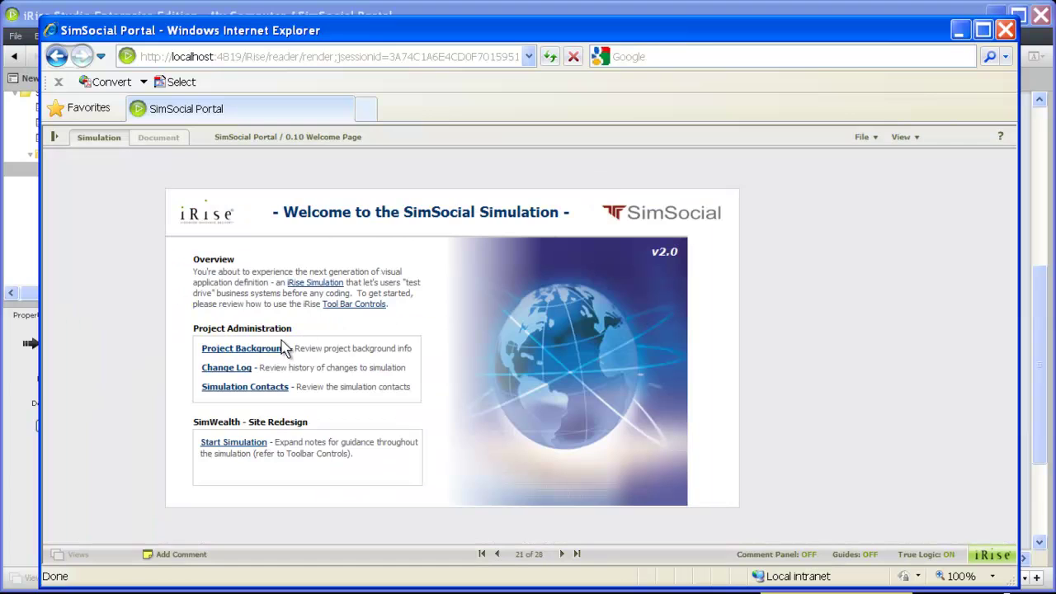
left_click(279, 349)
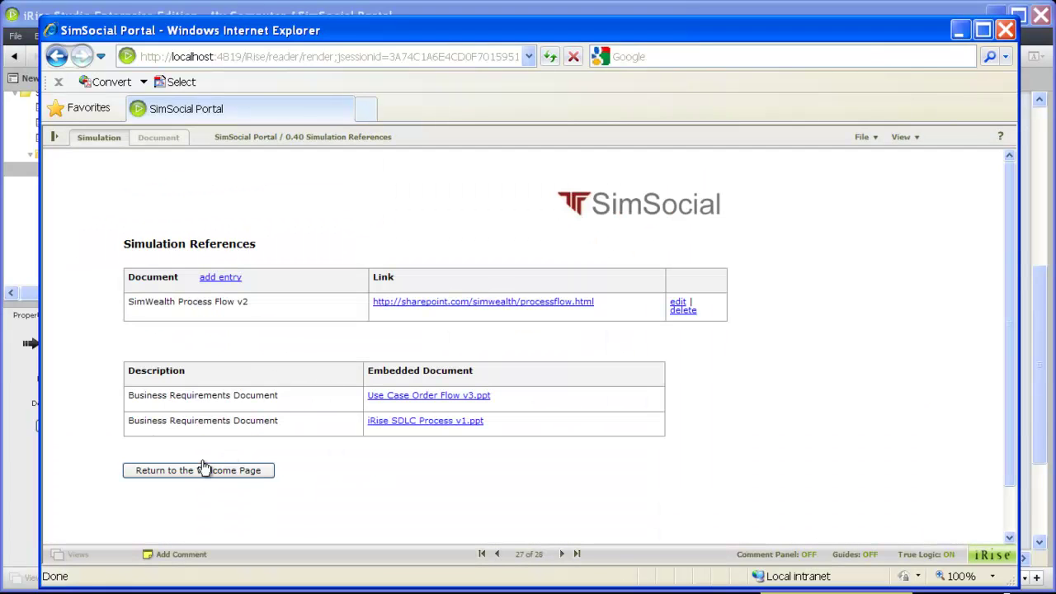
left_click(203, 469)
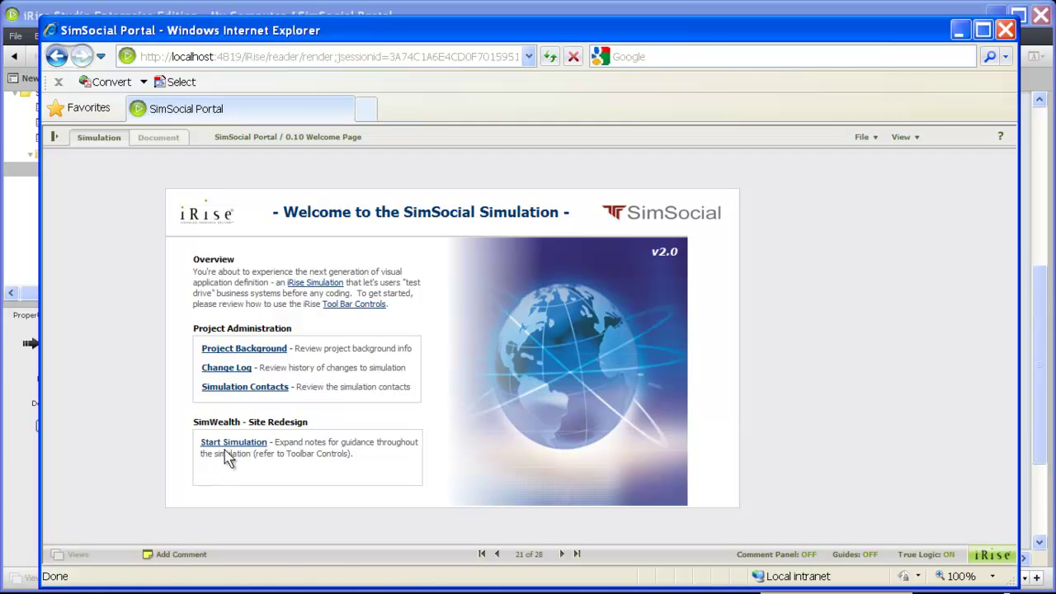
left_click(229, 443)
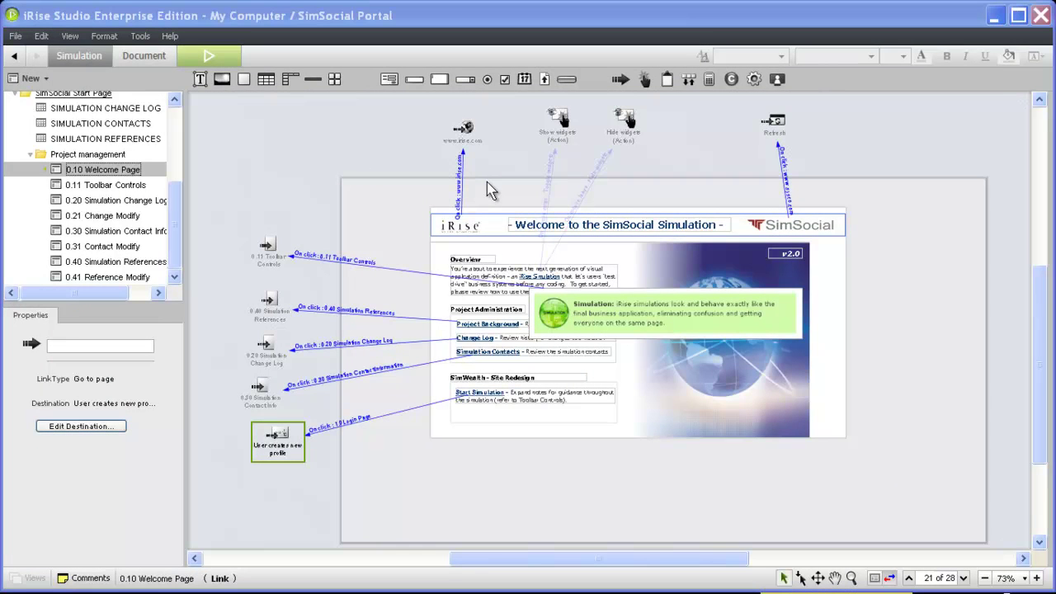
Add a Welcome Page guide reading 'These project support docs are contained within the project itself.' and preview
left_click(838, 128)
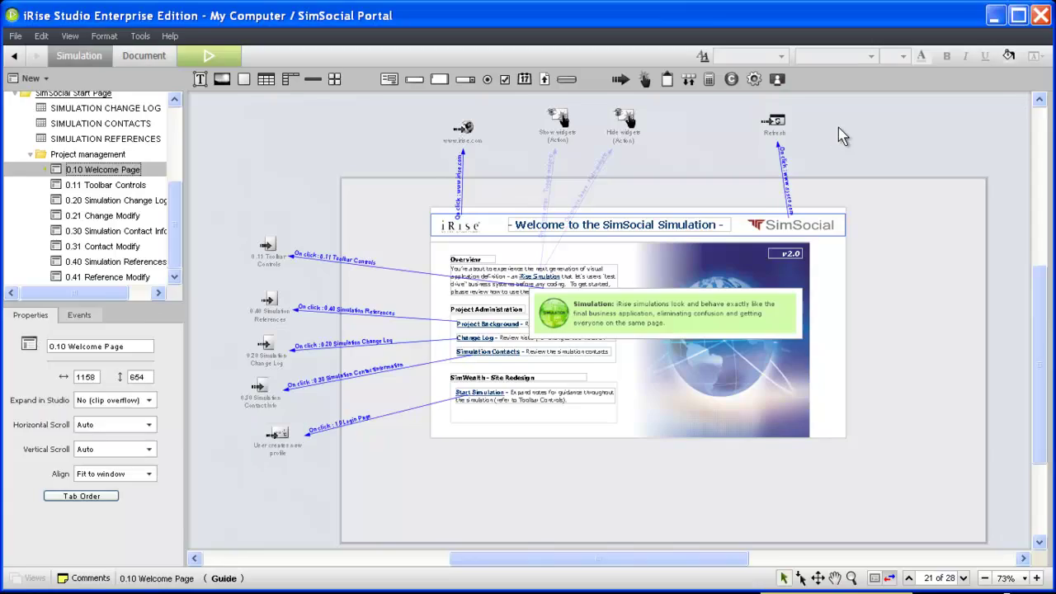
left_click(92, 388)
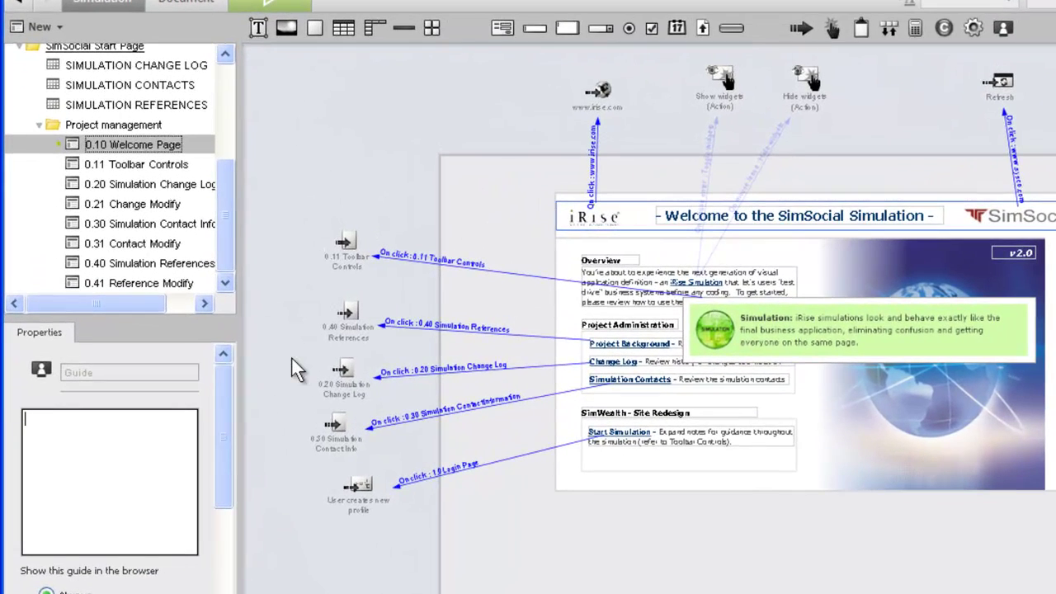
type("Click the Start S")
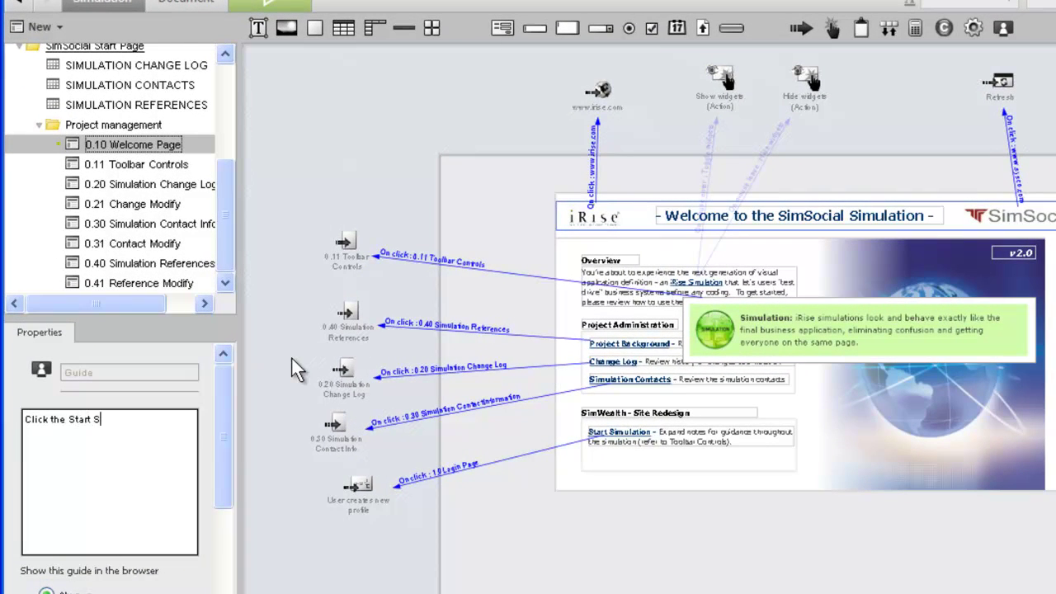
type("imulation link to begin reviewing.")
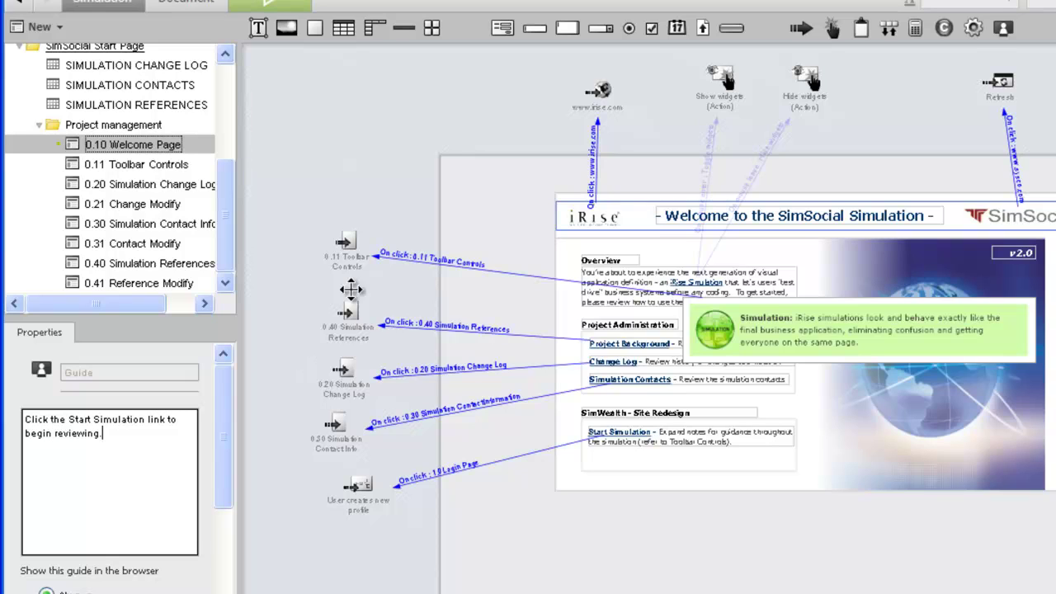
left_click_drag(1002, 28, 467, 95)
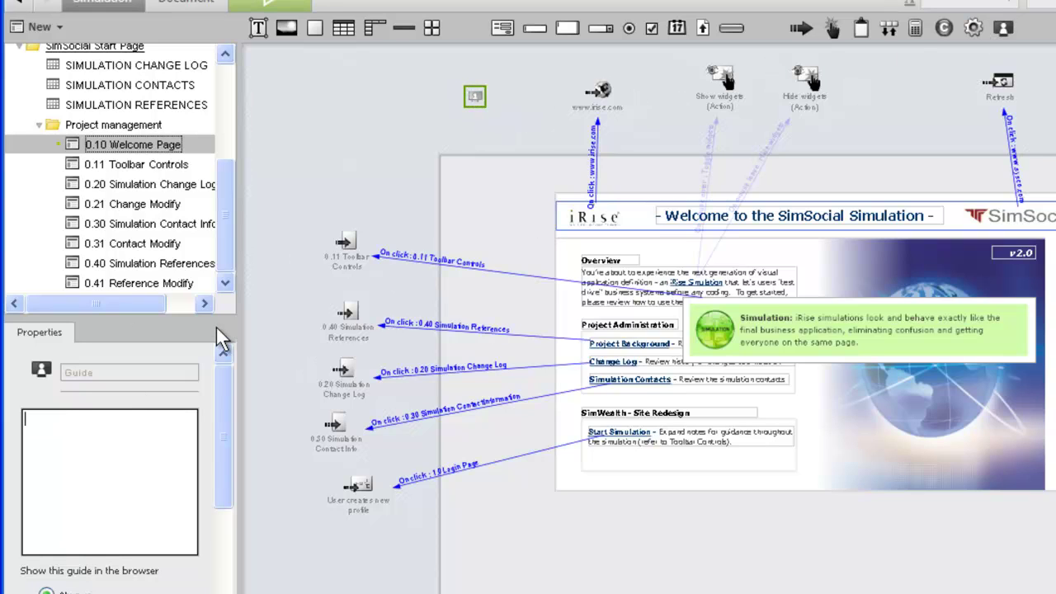
type("These project suppo")
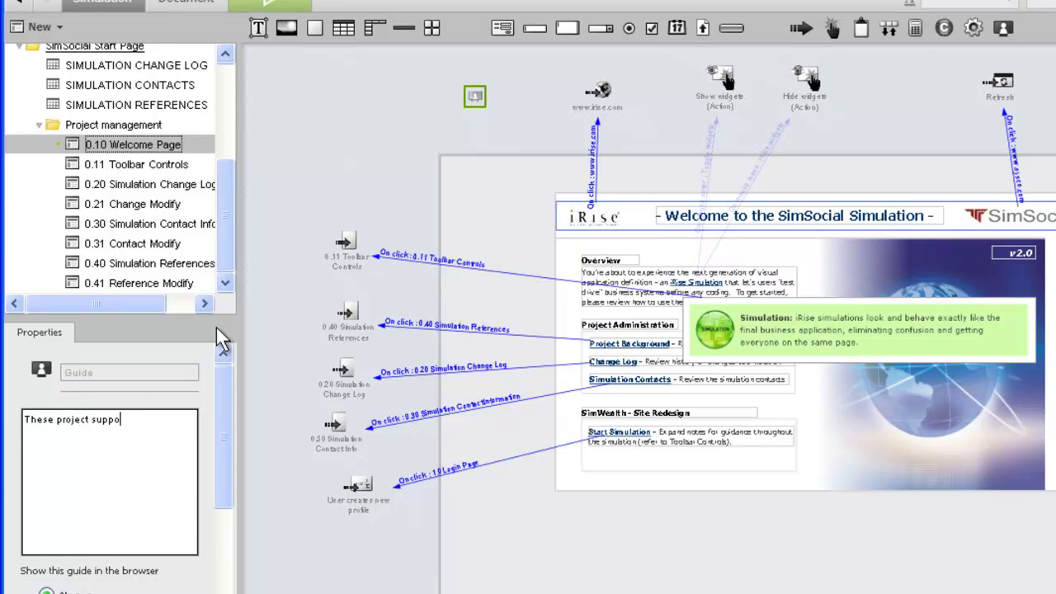
type("rt tdocs are contained within the project itself")
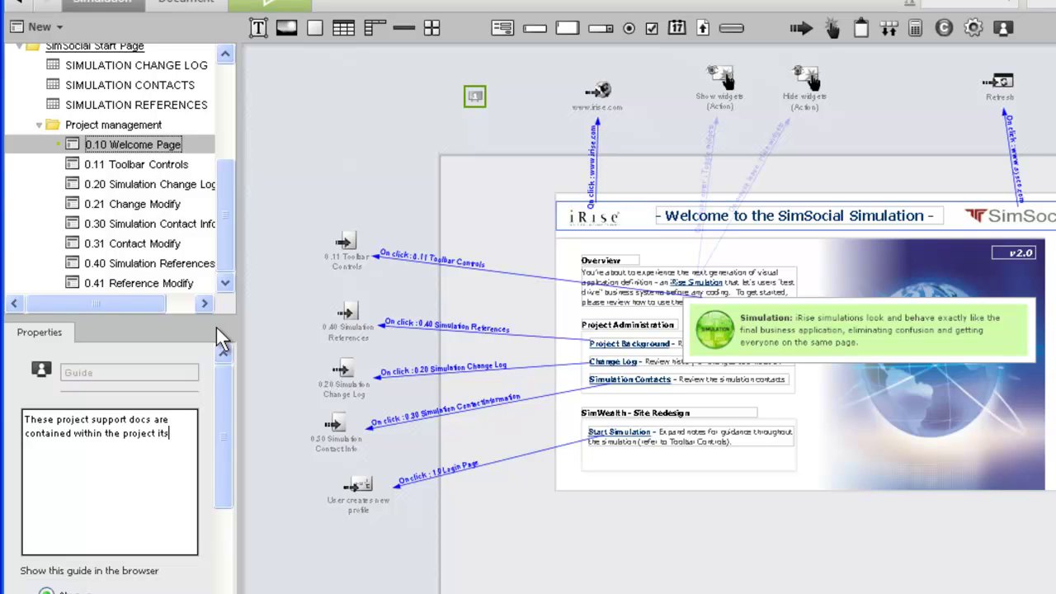
type(".")
left_click(474, 97)
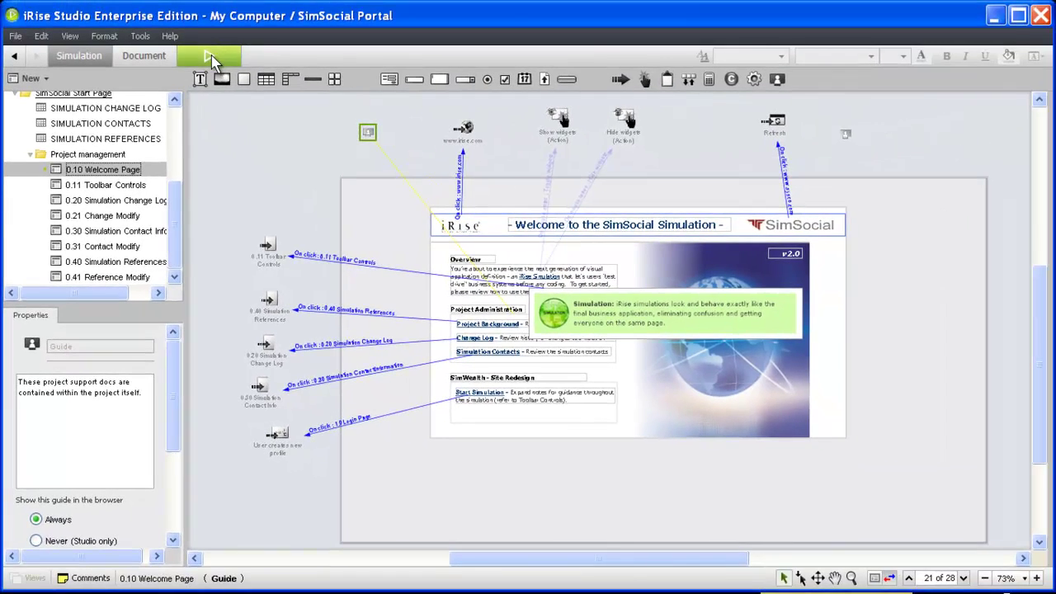
left_click(212, 64)
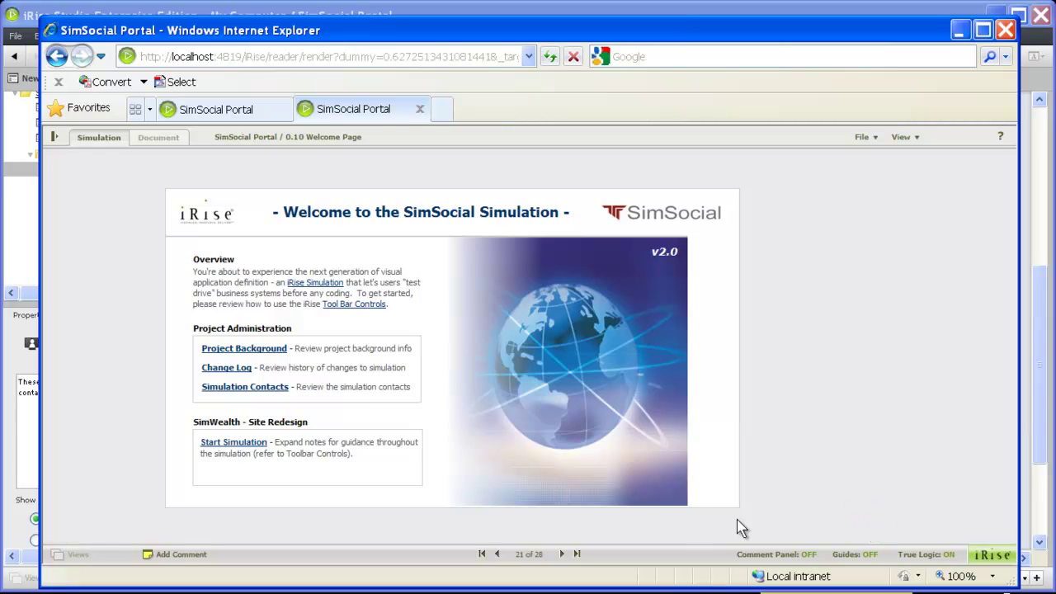
Turn guides on in the preview and inspect the guide note beside Project Administration
left_click(868, 558)
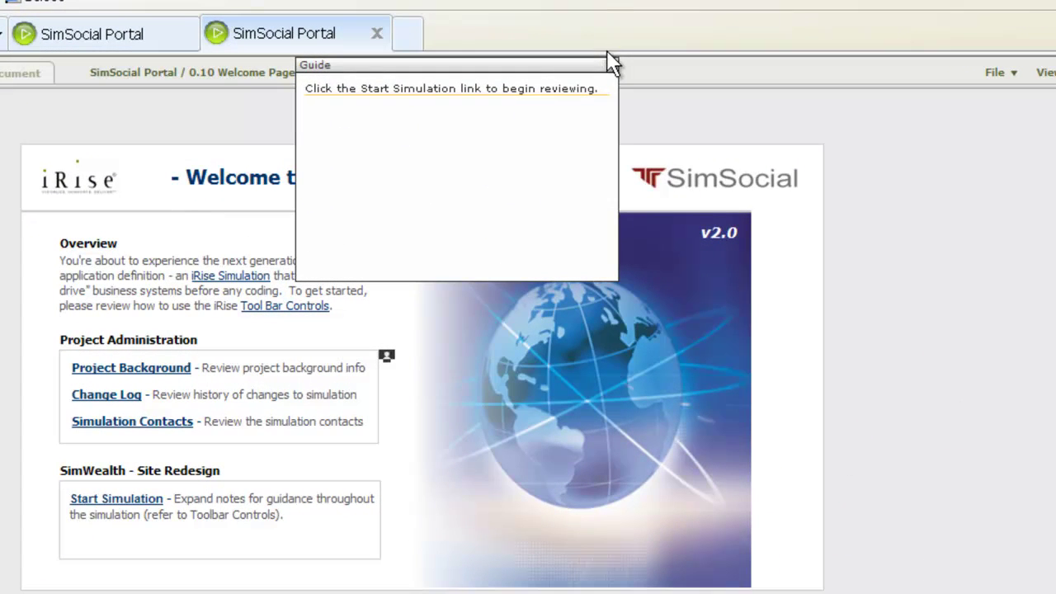
left_click(609, 68)
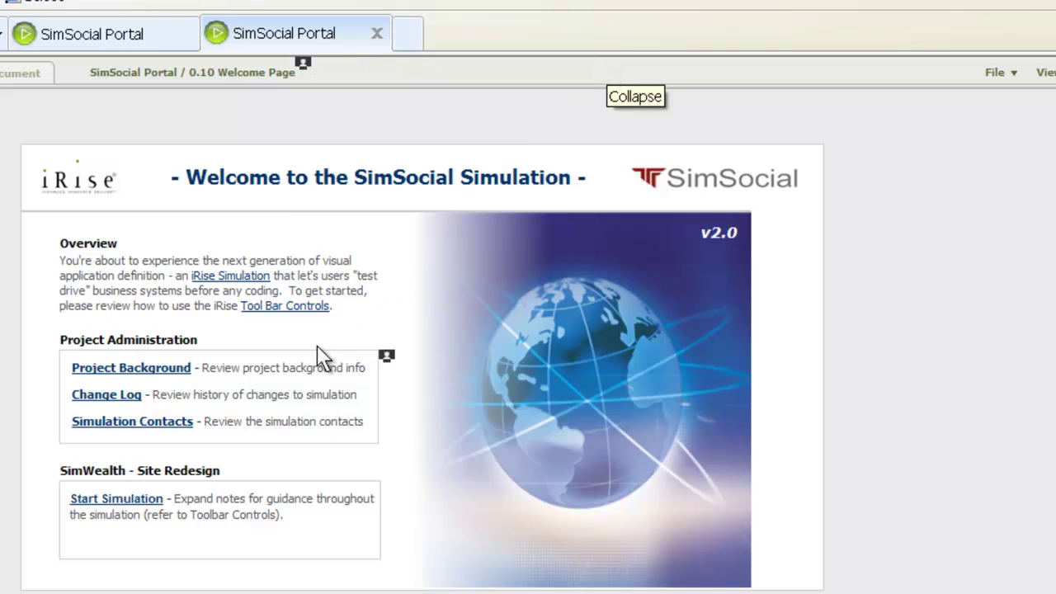
mouse_move(323, 360)
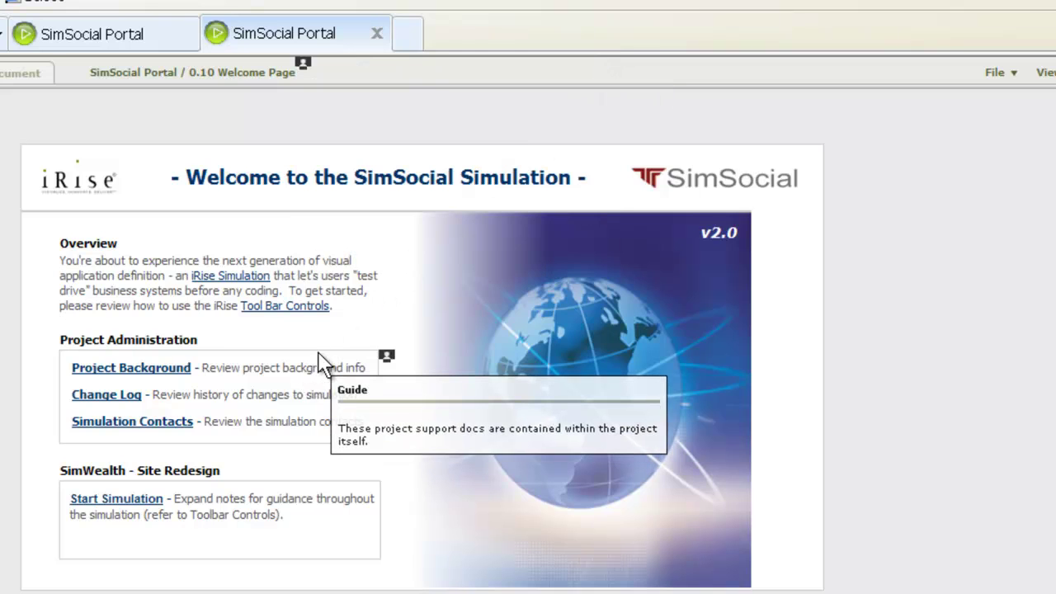
left_click(384, 361)
mouse_move(385, 360)
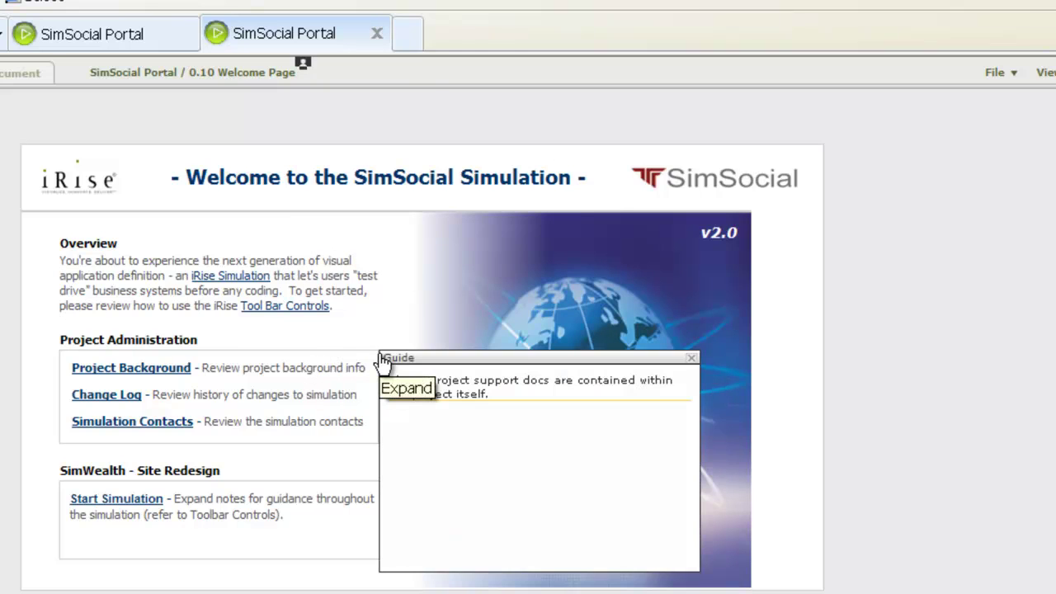
left_click(691, 358)
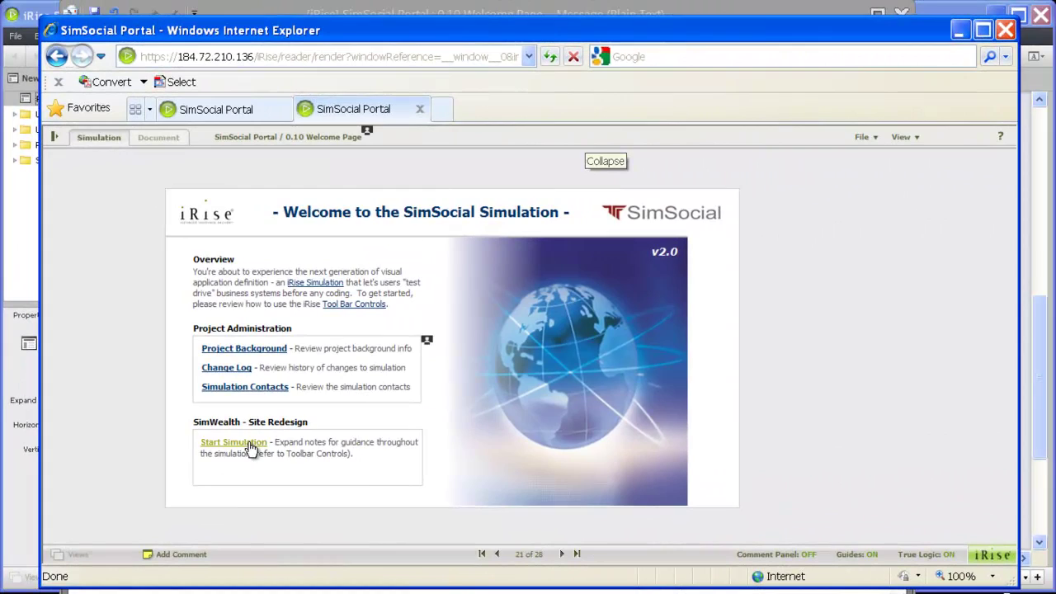
On the Create profile screen, save a comment on Email Address: 'Bold font does not clearly indicate that this is a required'
left_click(251, 448)
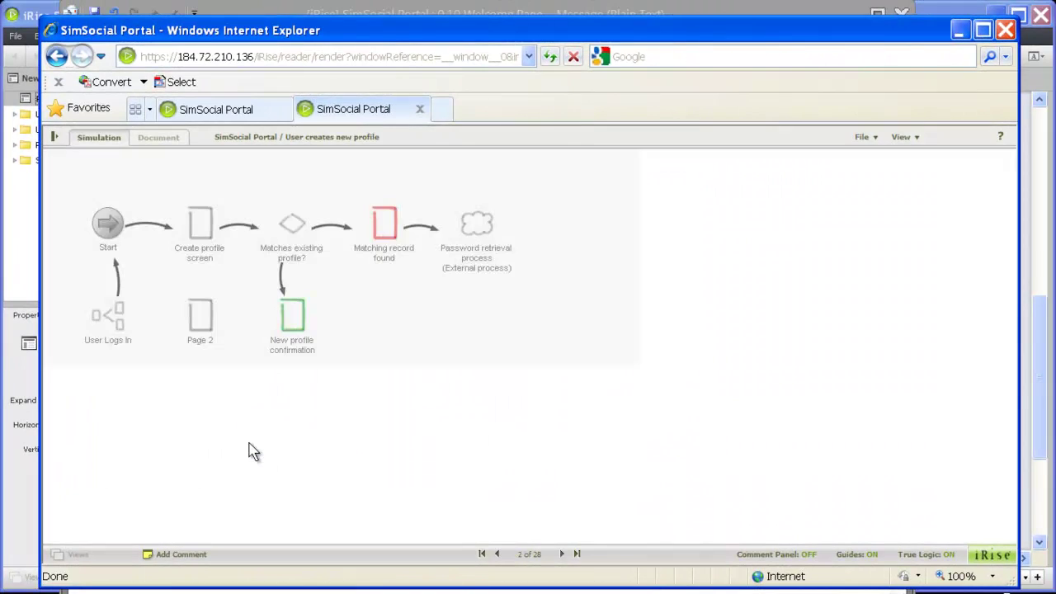
left_click(198, 240)
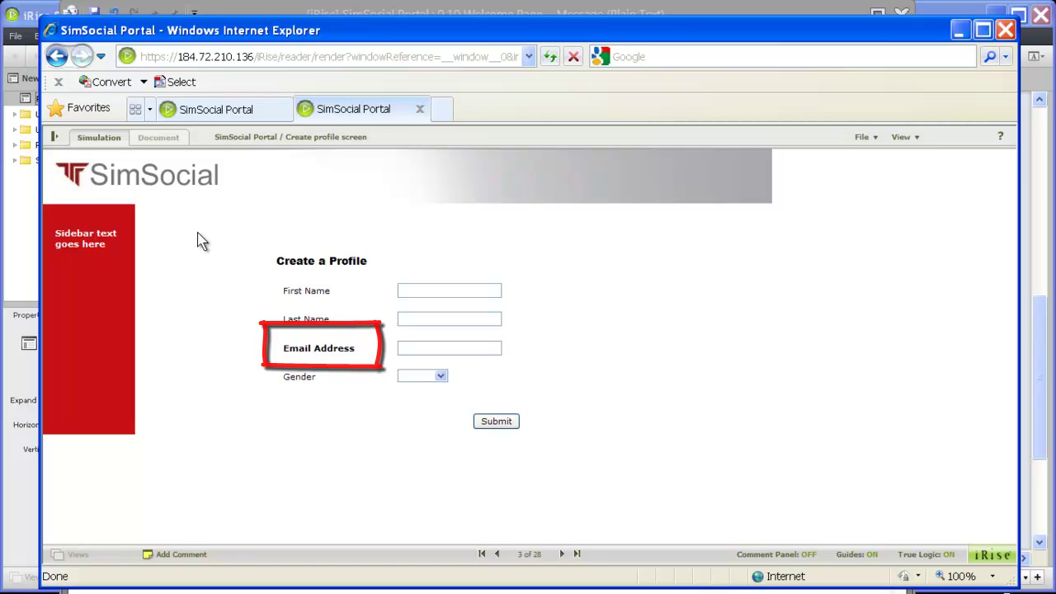
left_click(178, 554)
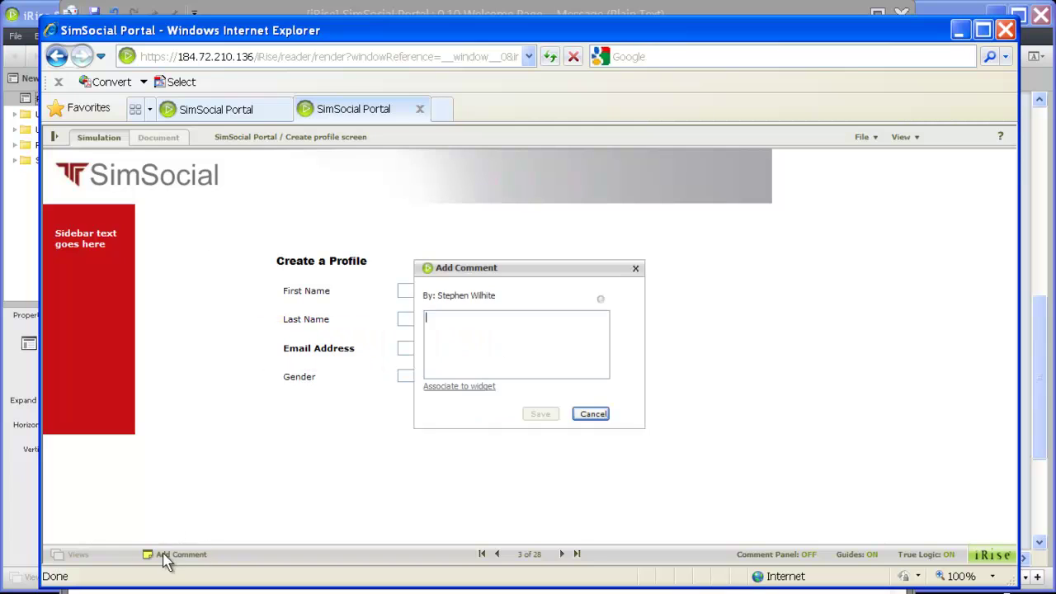
type("Bold font does not clearly indicate that this is a required field.")
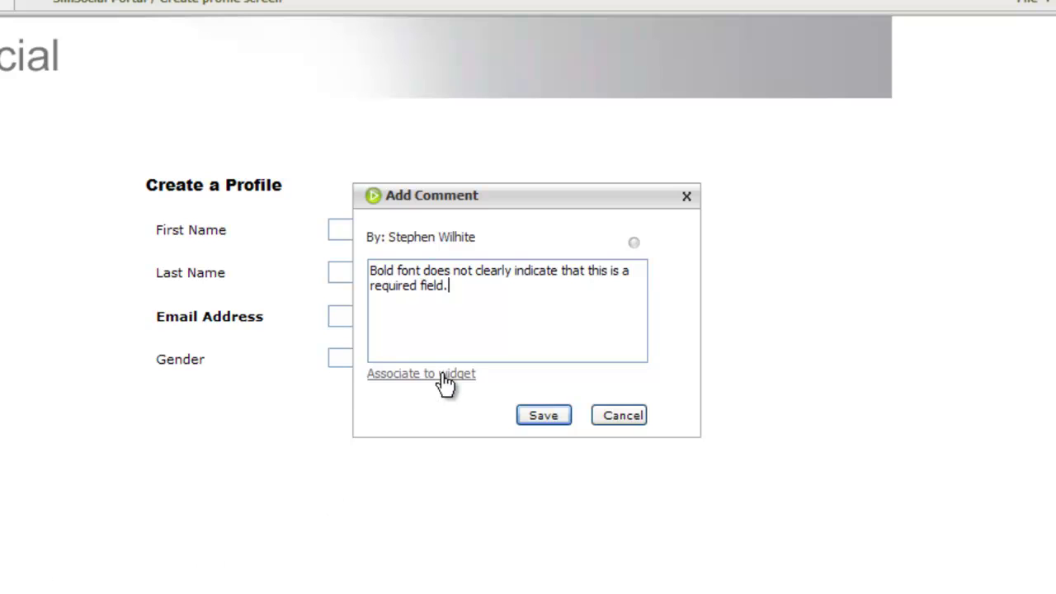
left_click(437, 375)
left_click(244, 317)
left_click(522, 417)
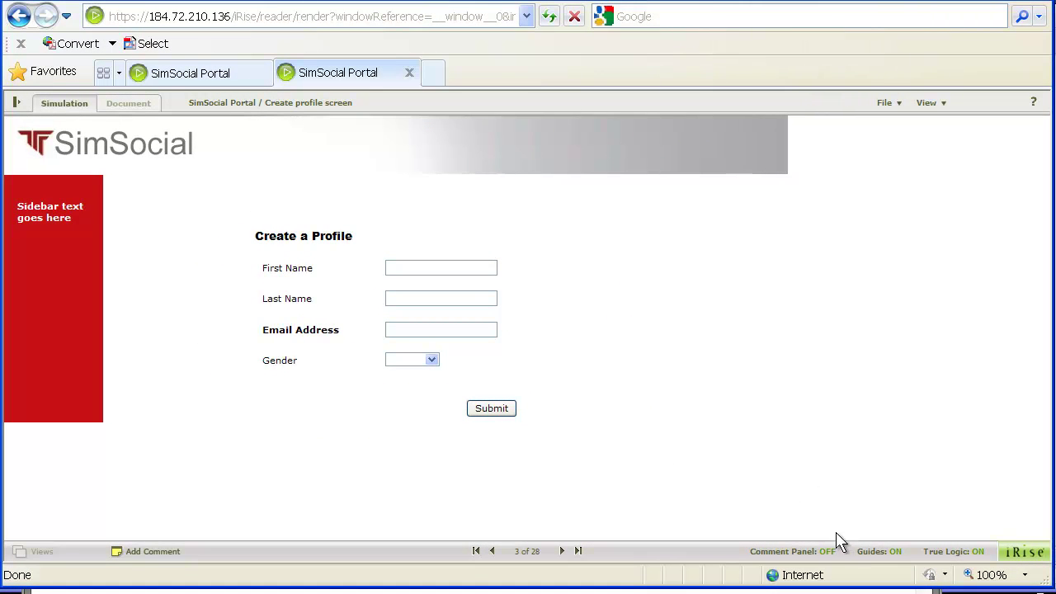
Show the comments list, highlight the commented Email Address widget, and return to Studio
left_click(827, 553)
left_click(170, 460)
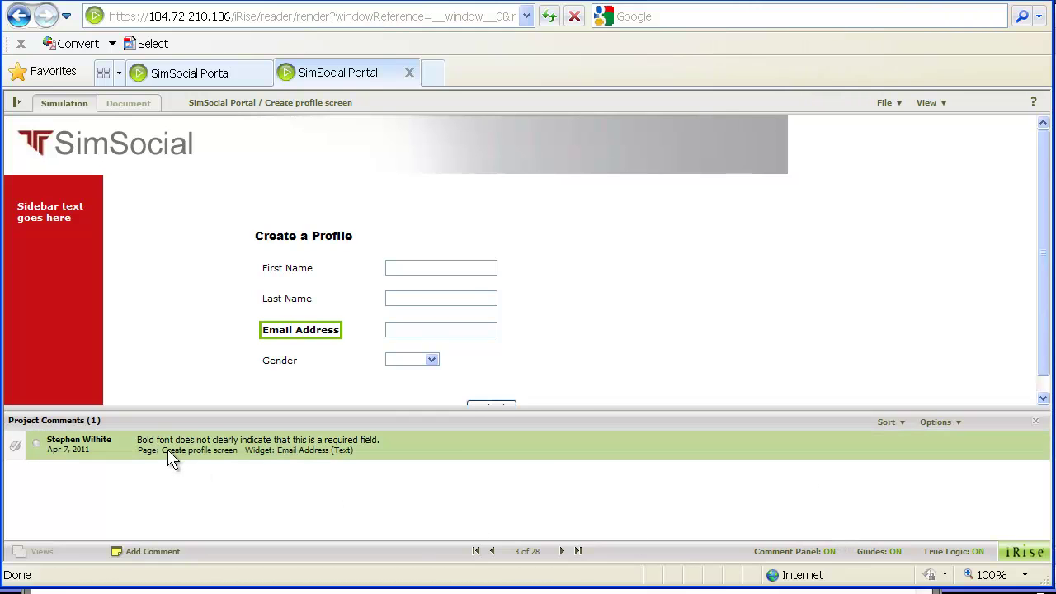
key("alt+Tab")
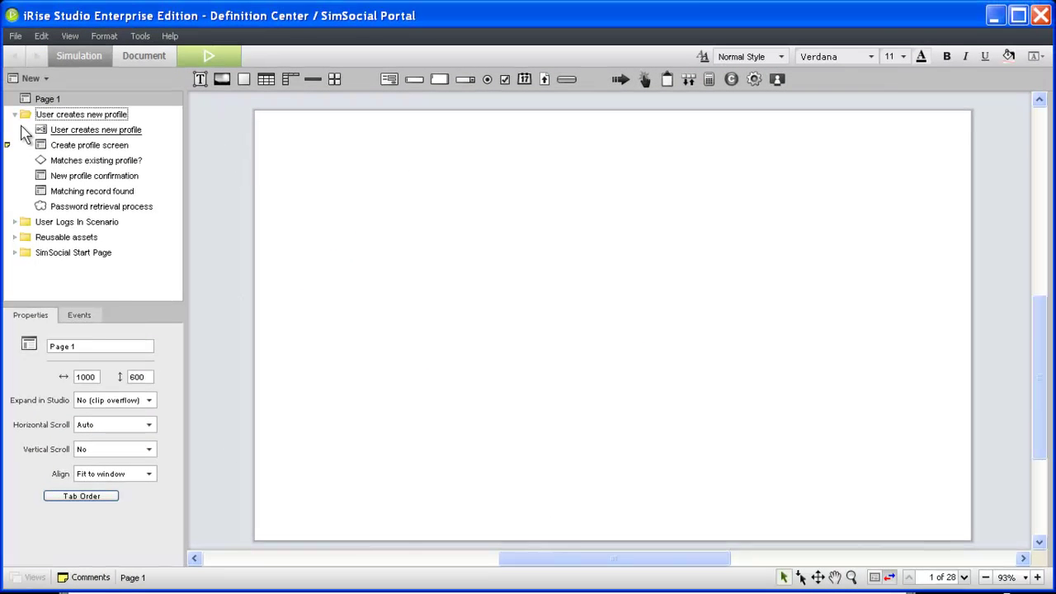
Open the project comments and flag the Email Address comment red
left_click(86, 578)
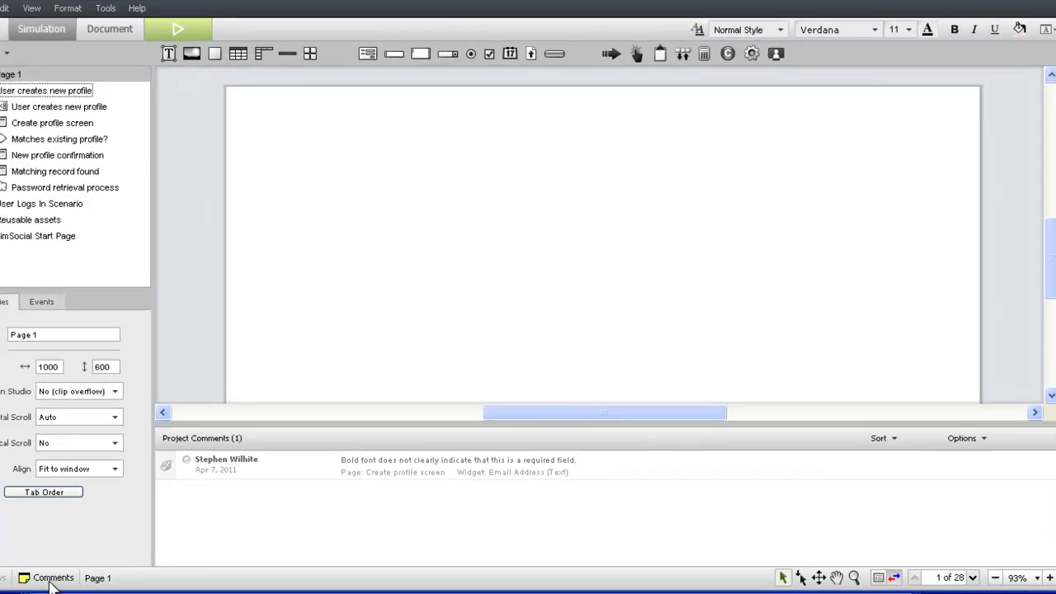
left_click(269, 471)
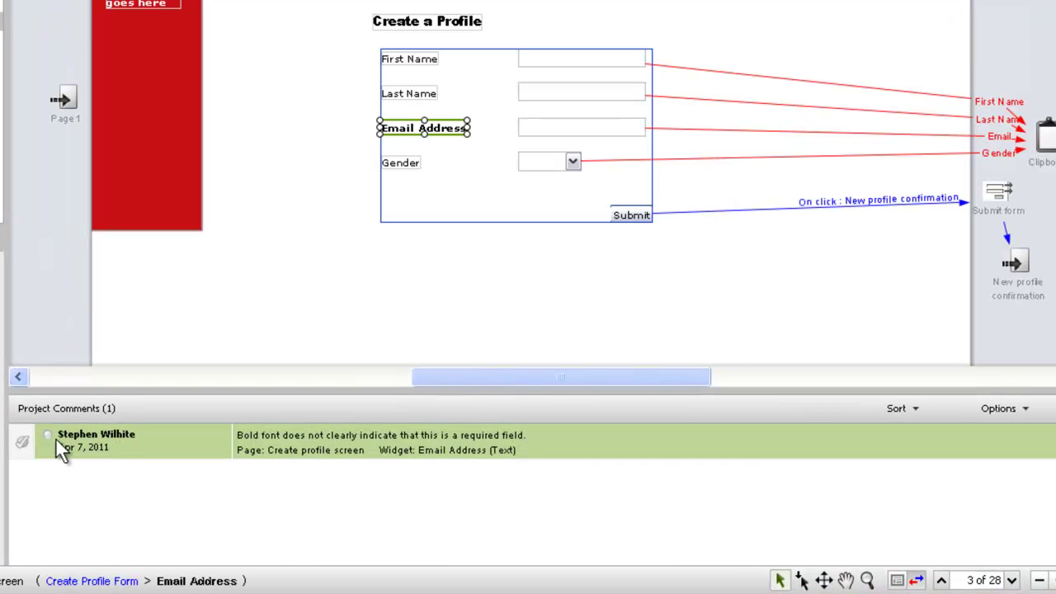
left_click(47, 433)
left_click(77, 460)
Toggle the comment resolved and back to unresolved, then cancel a comments export
left_click(23, 442)
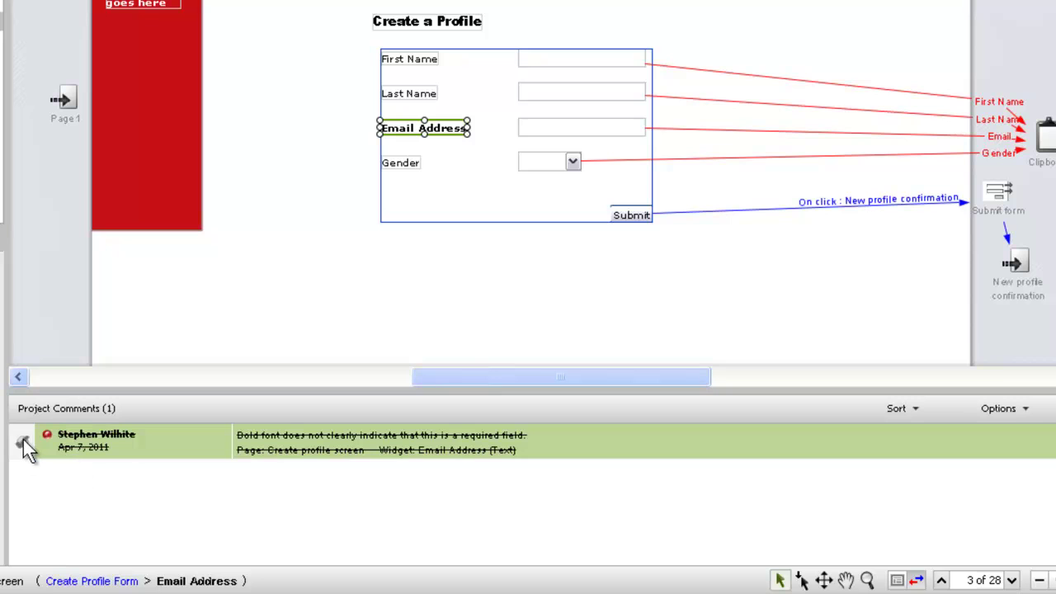
left_click(23, 441)
left_click(925, 410)
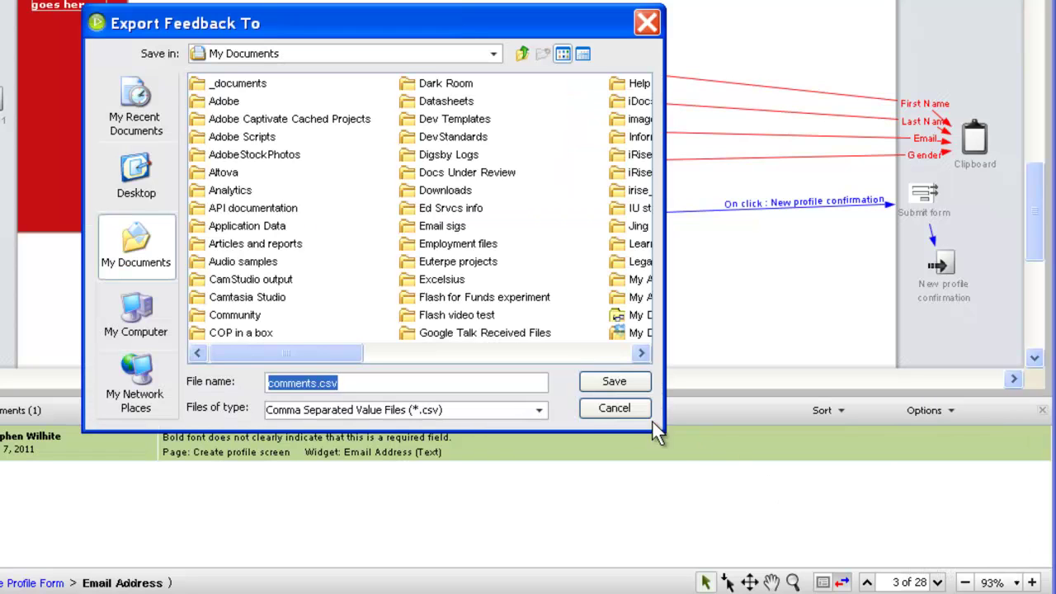
left_click(610, 407)
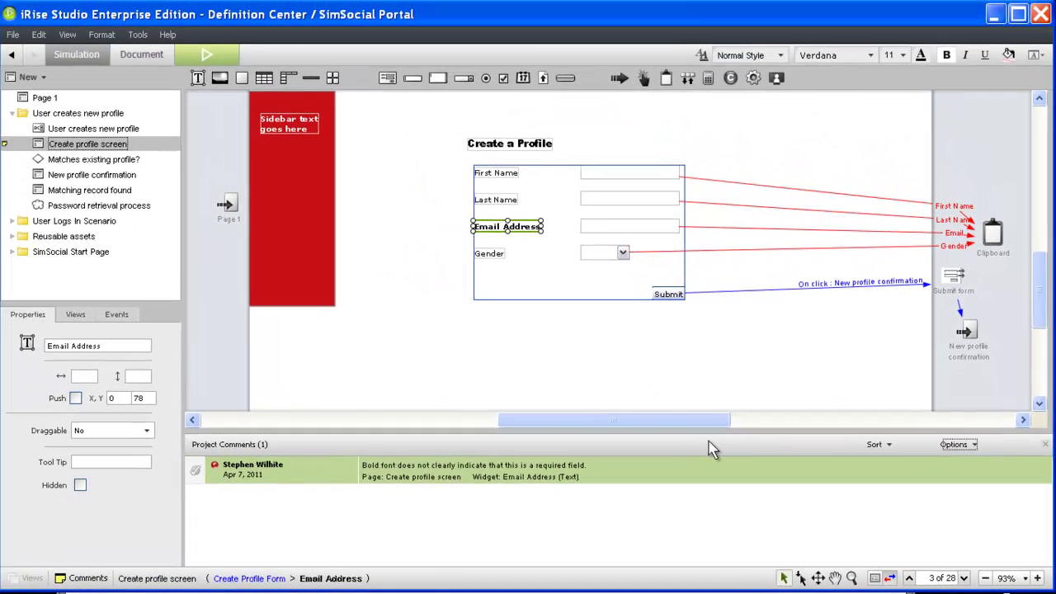